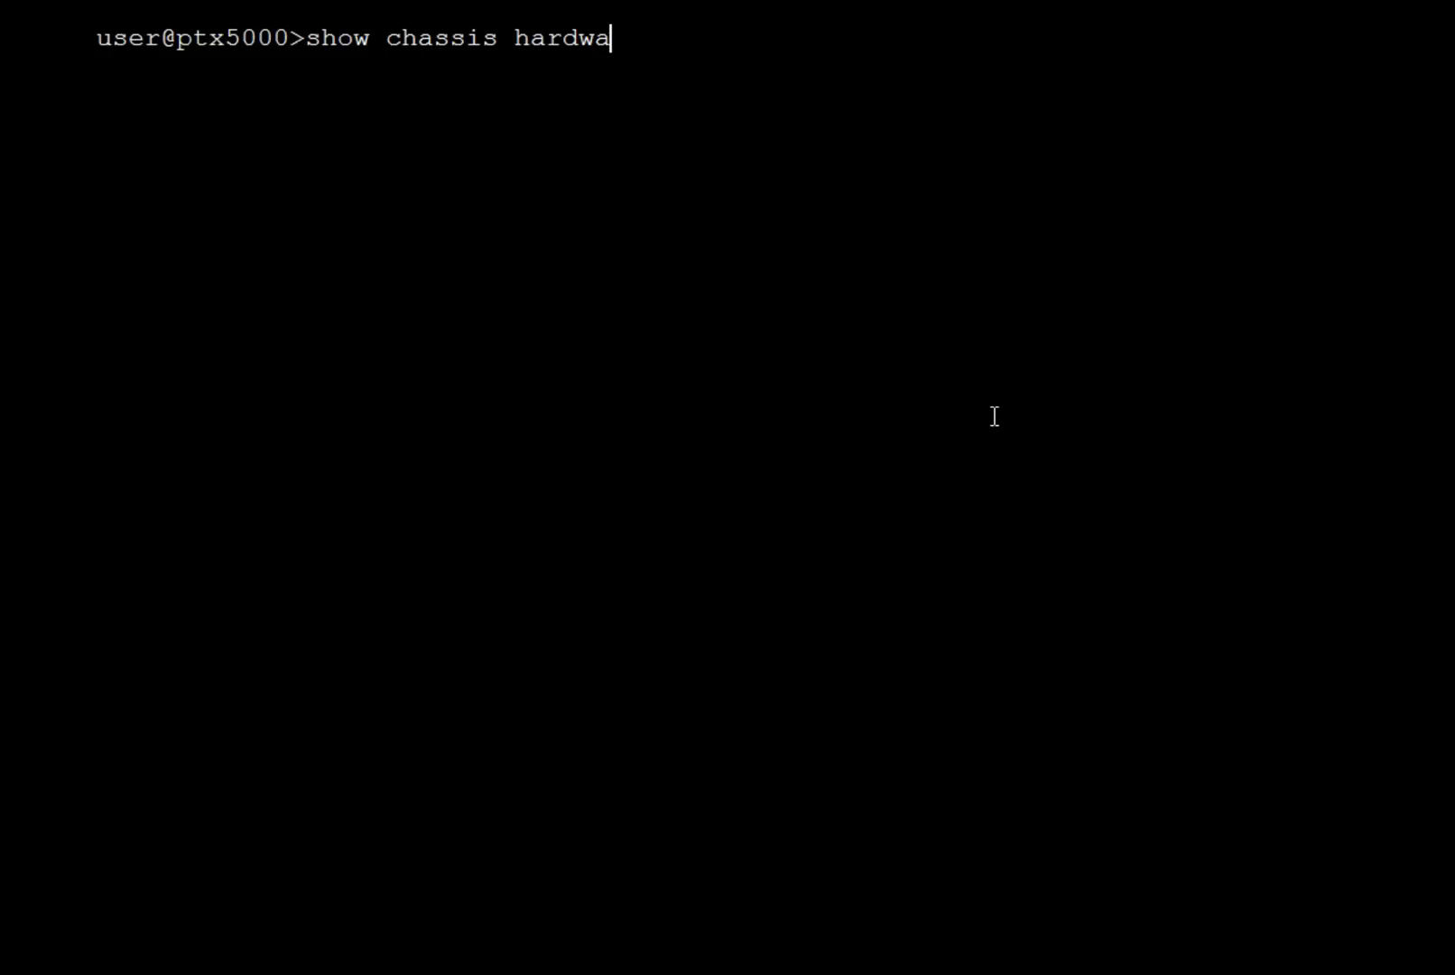
Step: Run 'show chassis hardware' and scroll through the inventory down to Fan Tray 2 and the CSE2000 ESC entries
text(re)
key(Return)
scroll(997, 410, up, 7)
scroll(999, 396, up, 2)
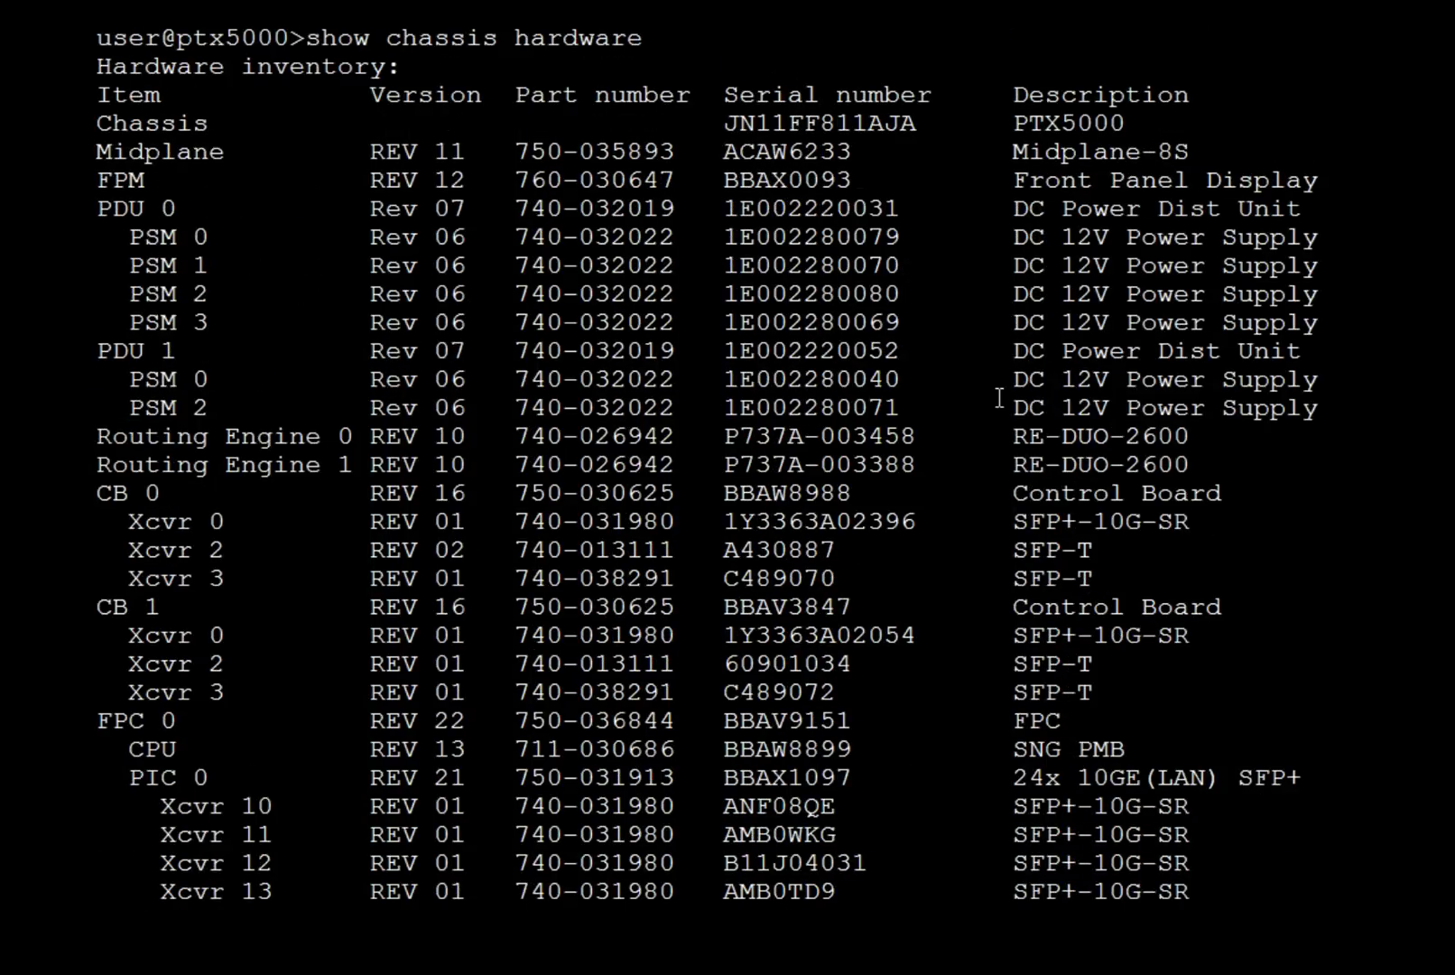
scroll(999, 396, down, 7)
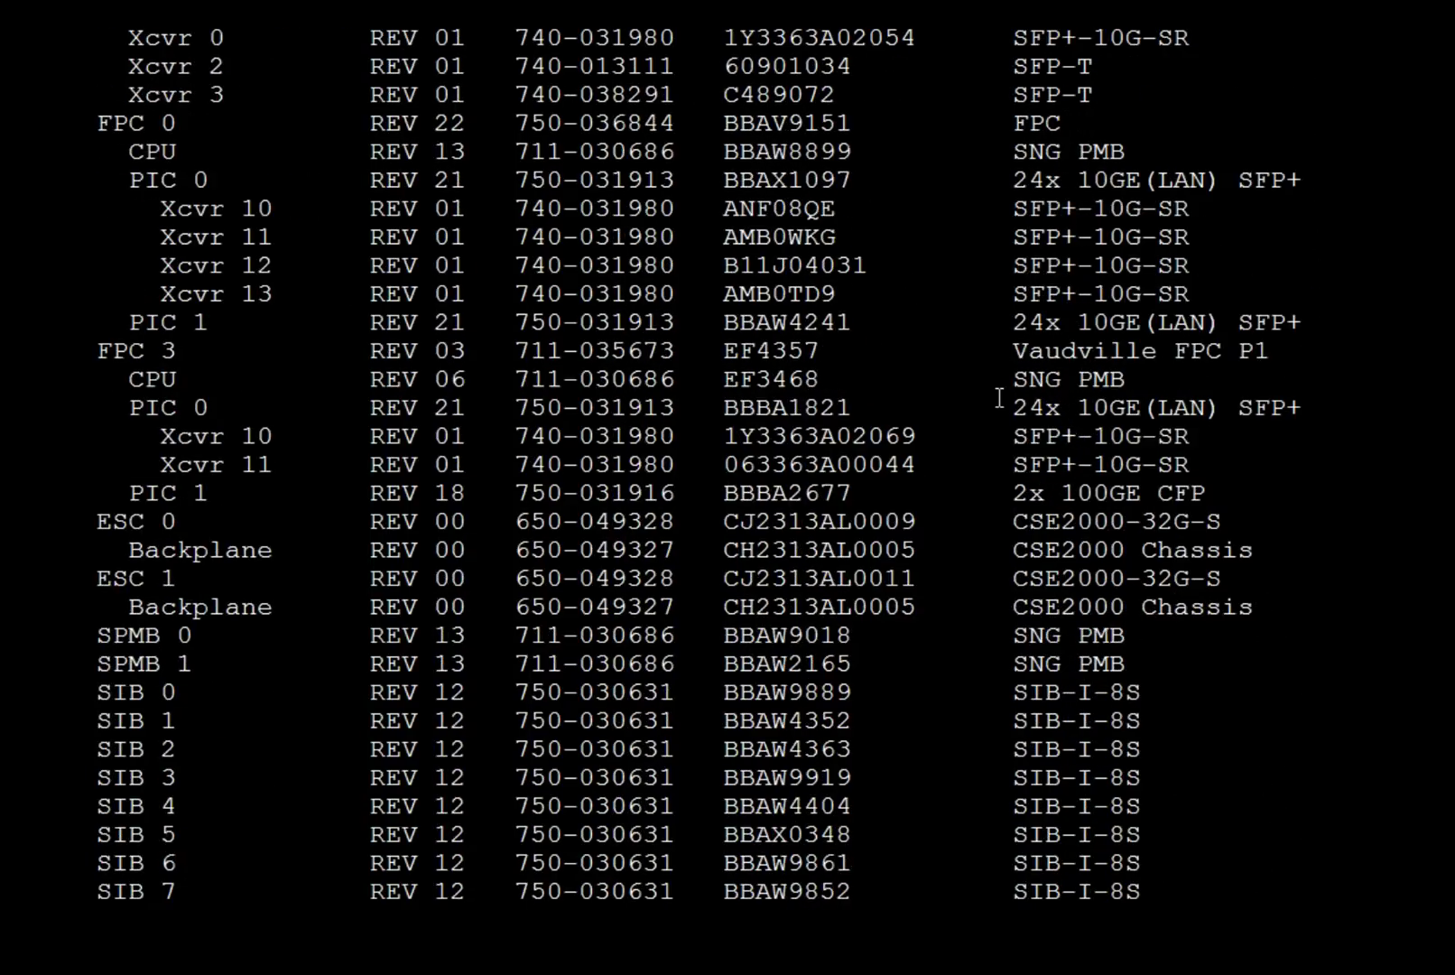
scroll(999, 397, down, 4)
scroll(999, 397, up, 2)
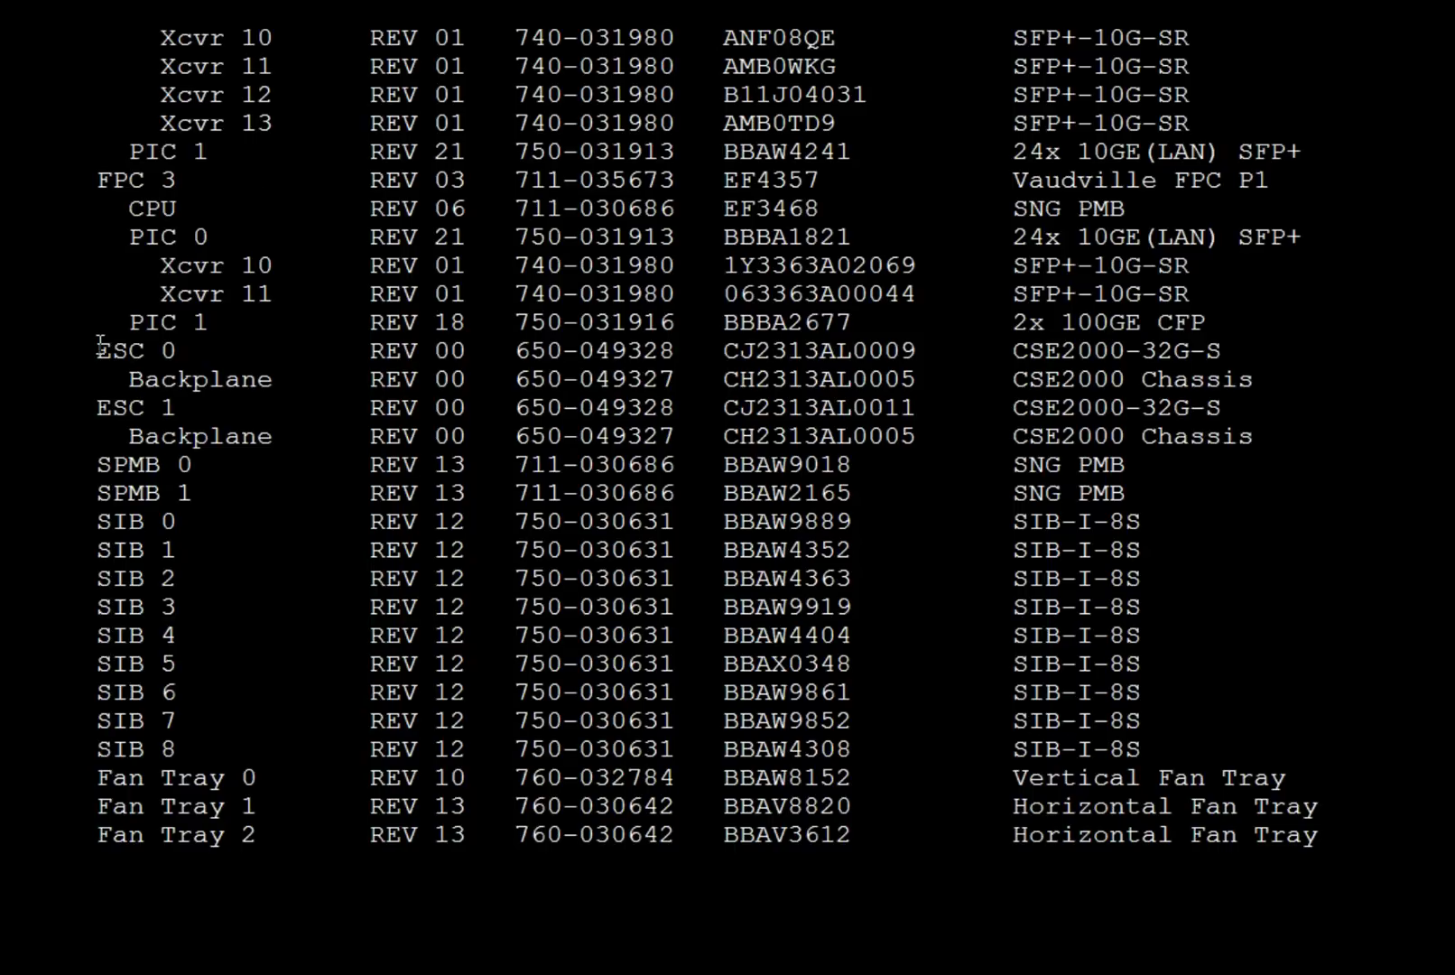
Step: Select the ESC 0 and ESC 1 CSE2000-32G-S rows together with their CSE2000 Chassis backplane lines
mouse_move(103, 345)
mouse_down()
mouse_move(335, 375)
mouse_move(845, 381)
mouse_move(1203, 409)
mouse_move(1268, 436)
mouse_up()
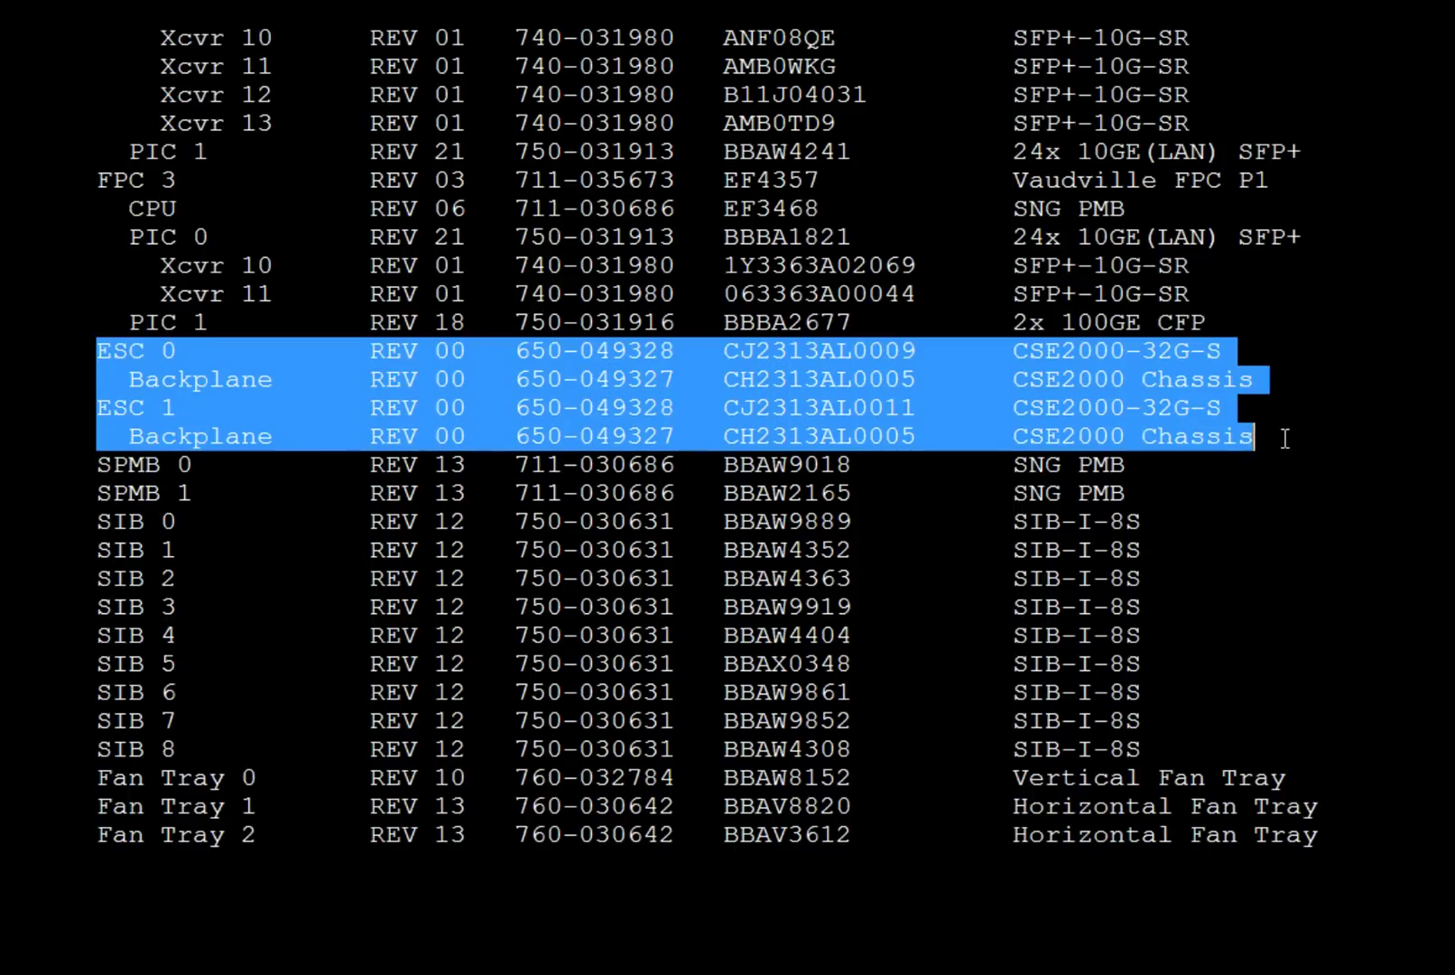